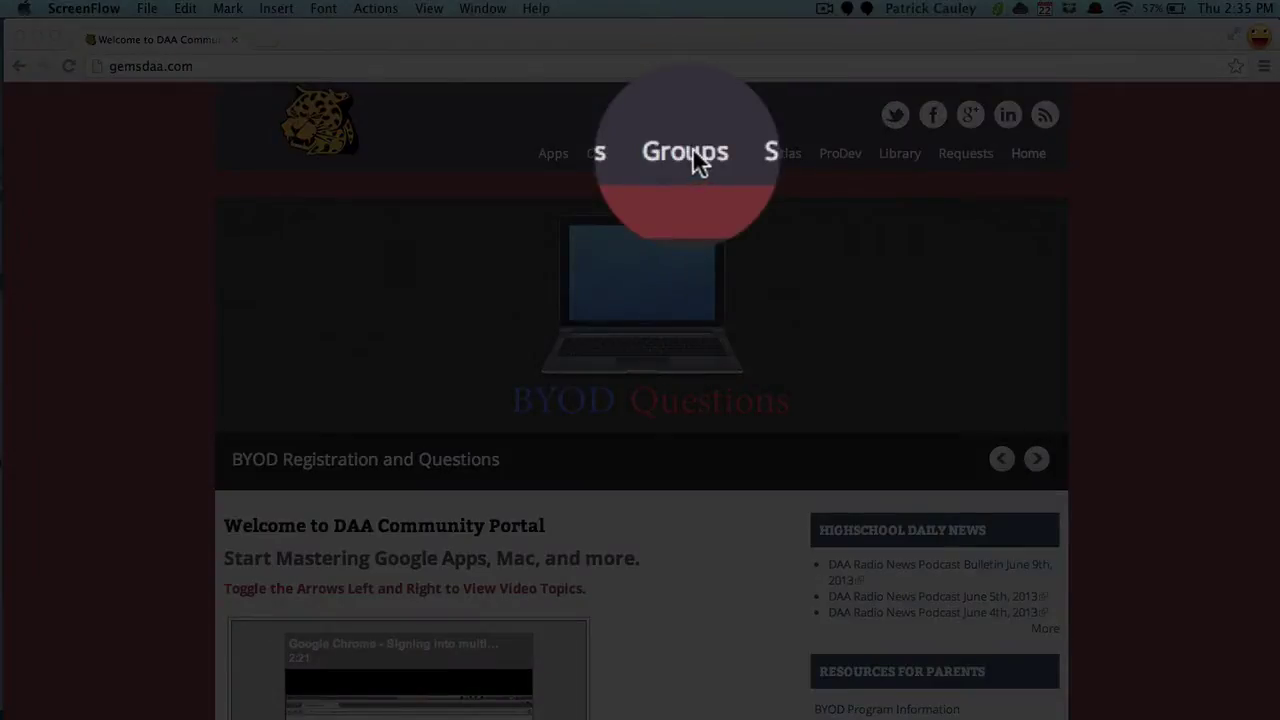
Step: Sign in to the school's Google Groups with the test account's username and password
{"action": "left_click", "coordinate": [696, 162]}
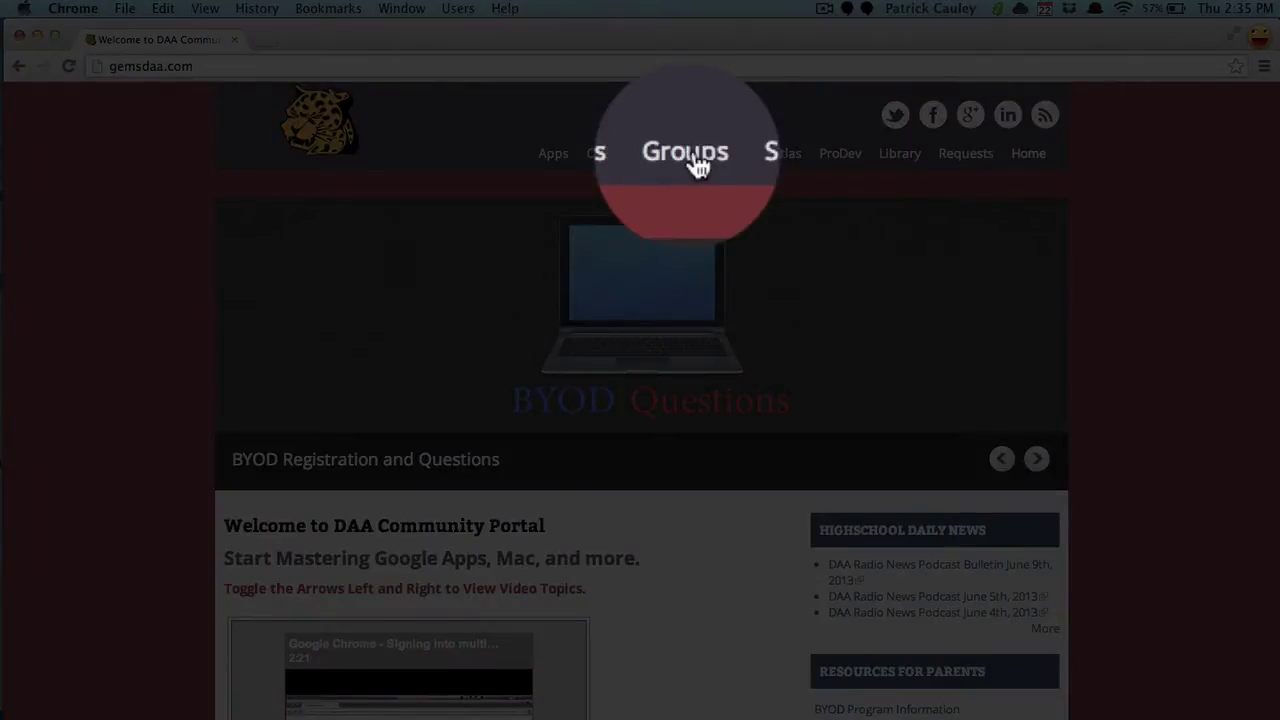
{"action": "left_click", "coordinate": [697, 165]}
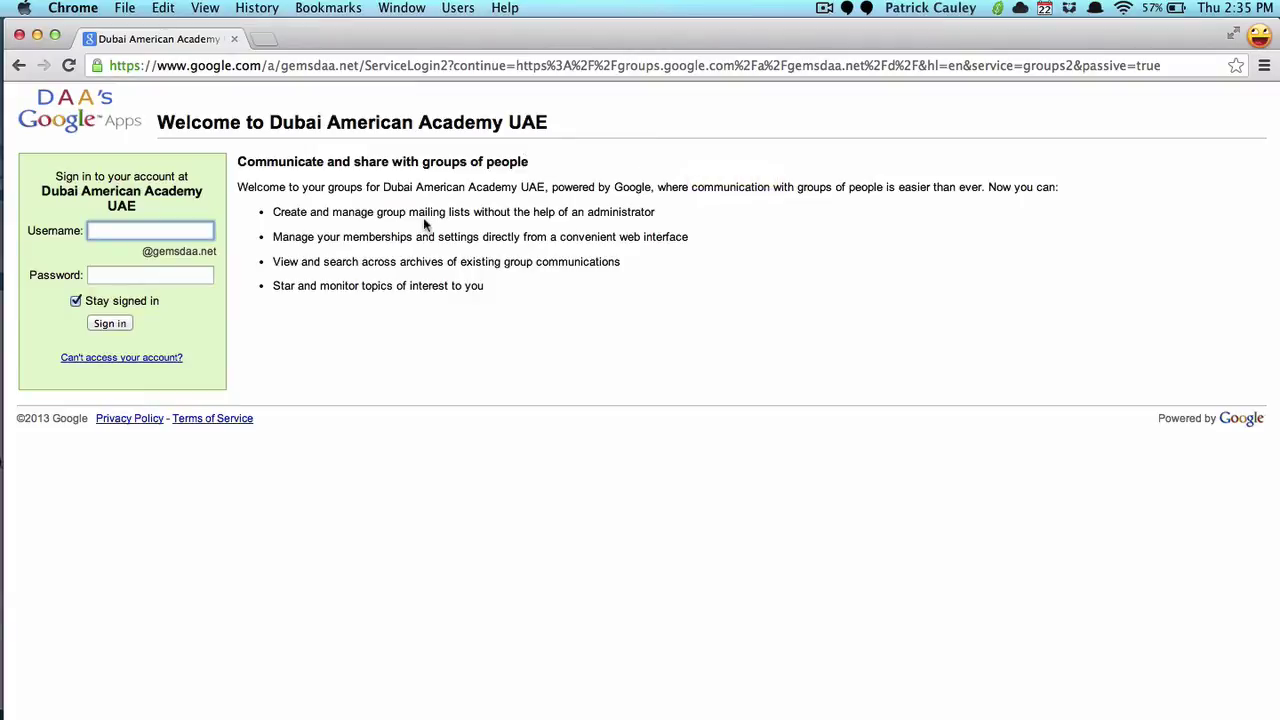
{"action": "type", "text": "testaccou"}
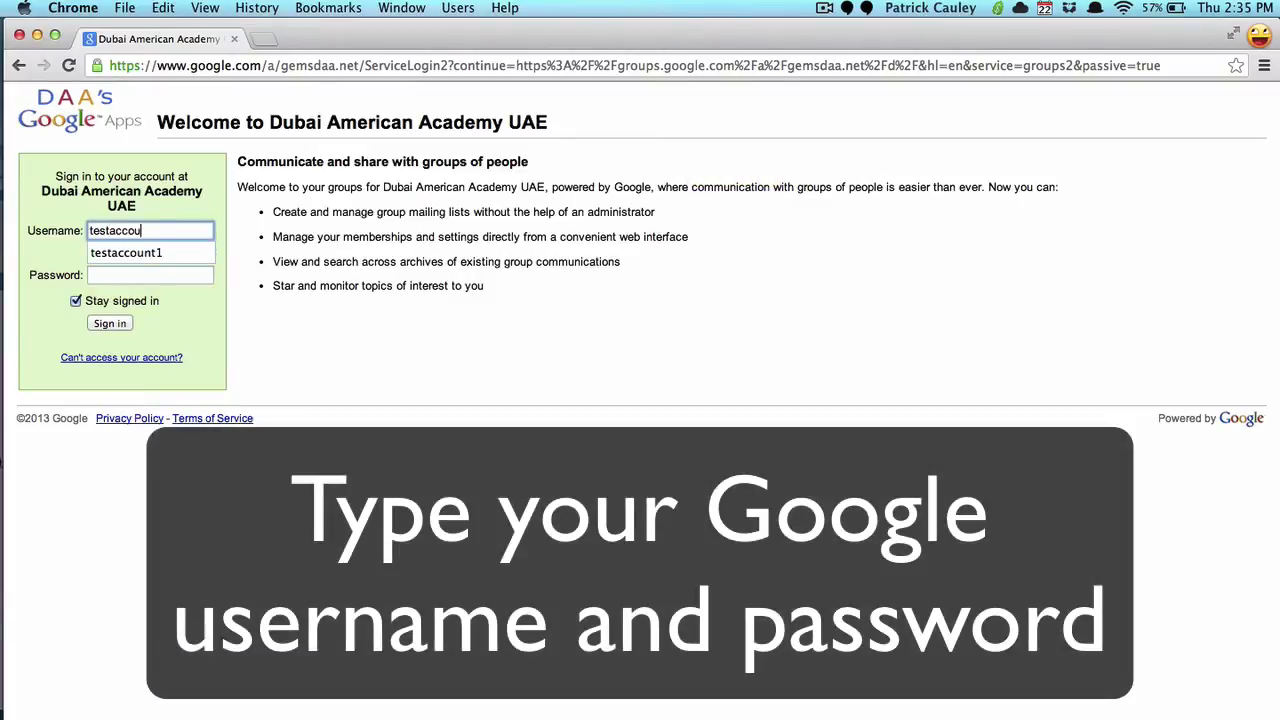
{"action": "type", "text": "nt1"}
{"action": "key", "text": "Tab"}
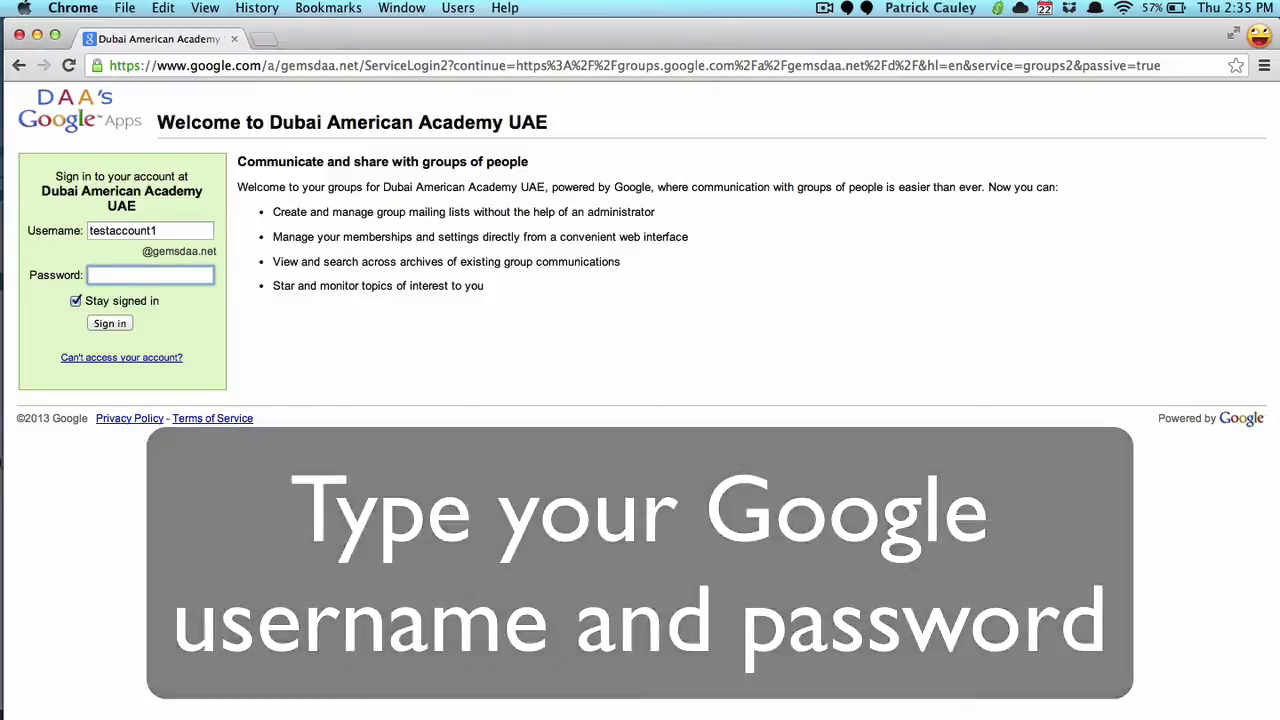
{"action": "type", "text": "********"}
{"action": "left_click", "coordinate": [110, 323]}
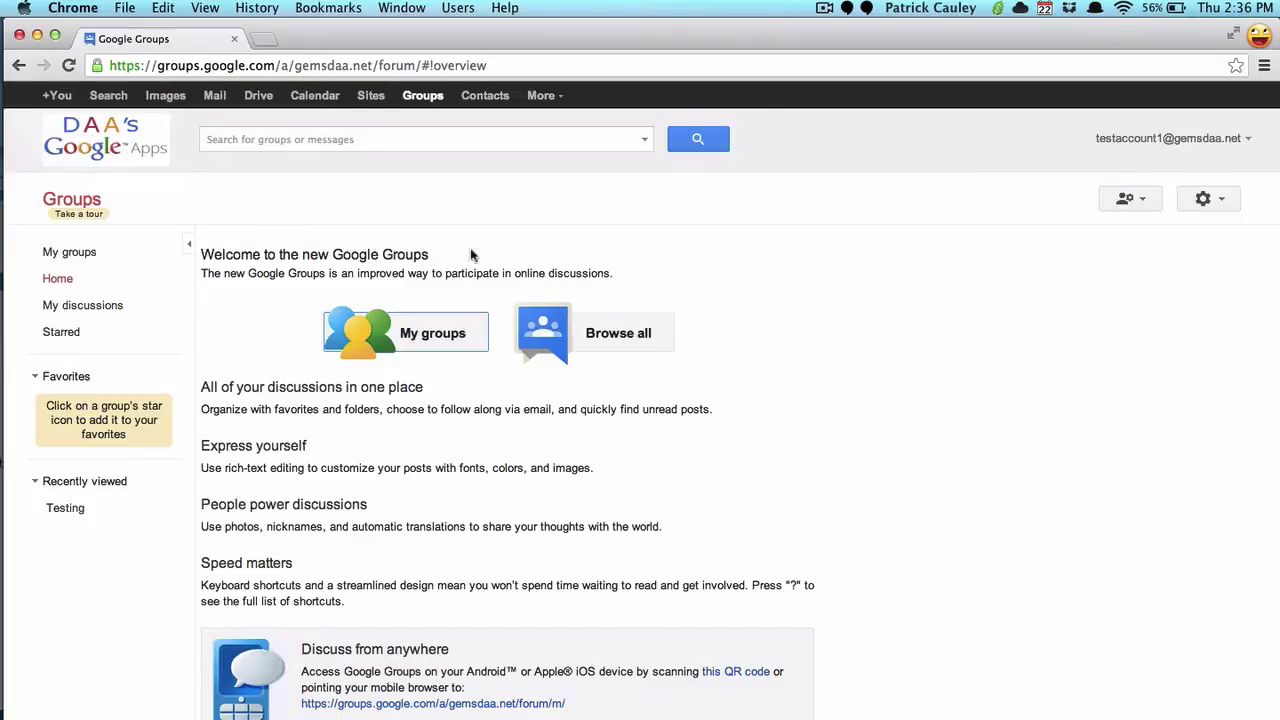
Step: Browse all school groups and open the All Staff group page from the results
{"action": "left_click", "coordinate": [641, 338]}
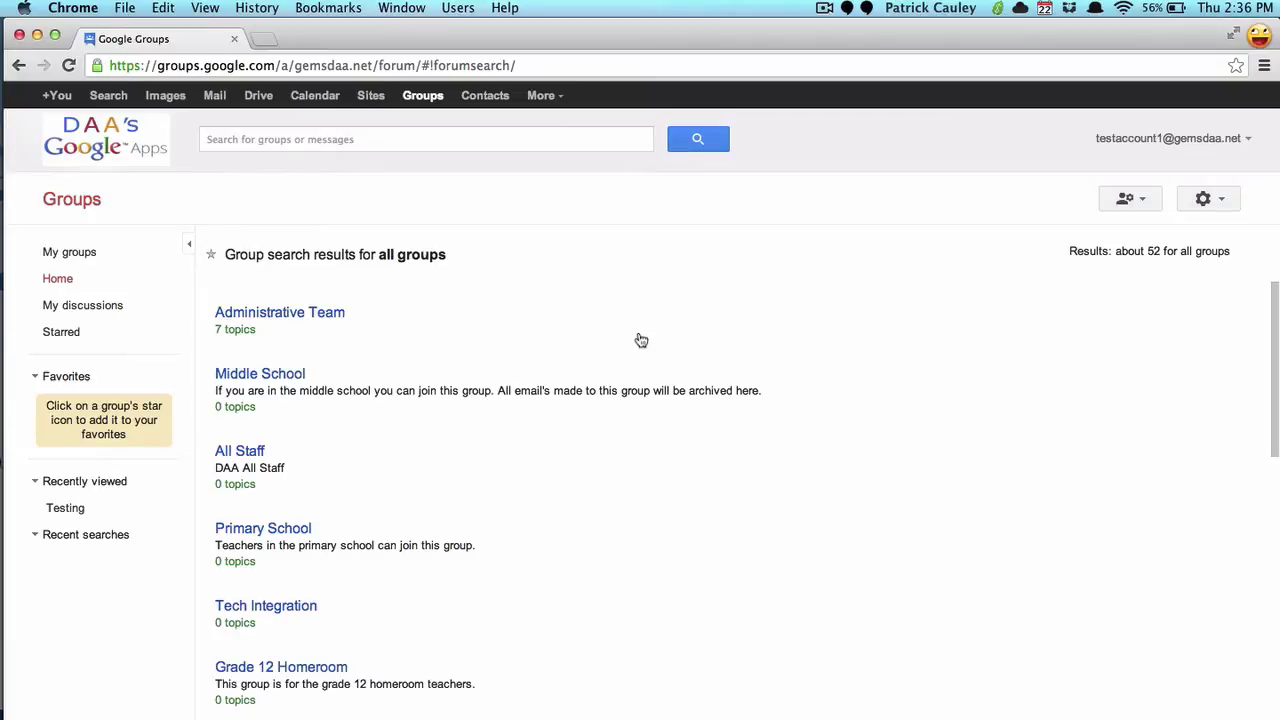
{"action": "scroll", "coordinate": [641, 340], "scroll_direction": "down", "scroll_amount": 2}
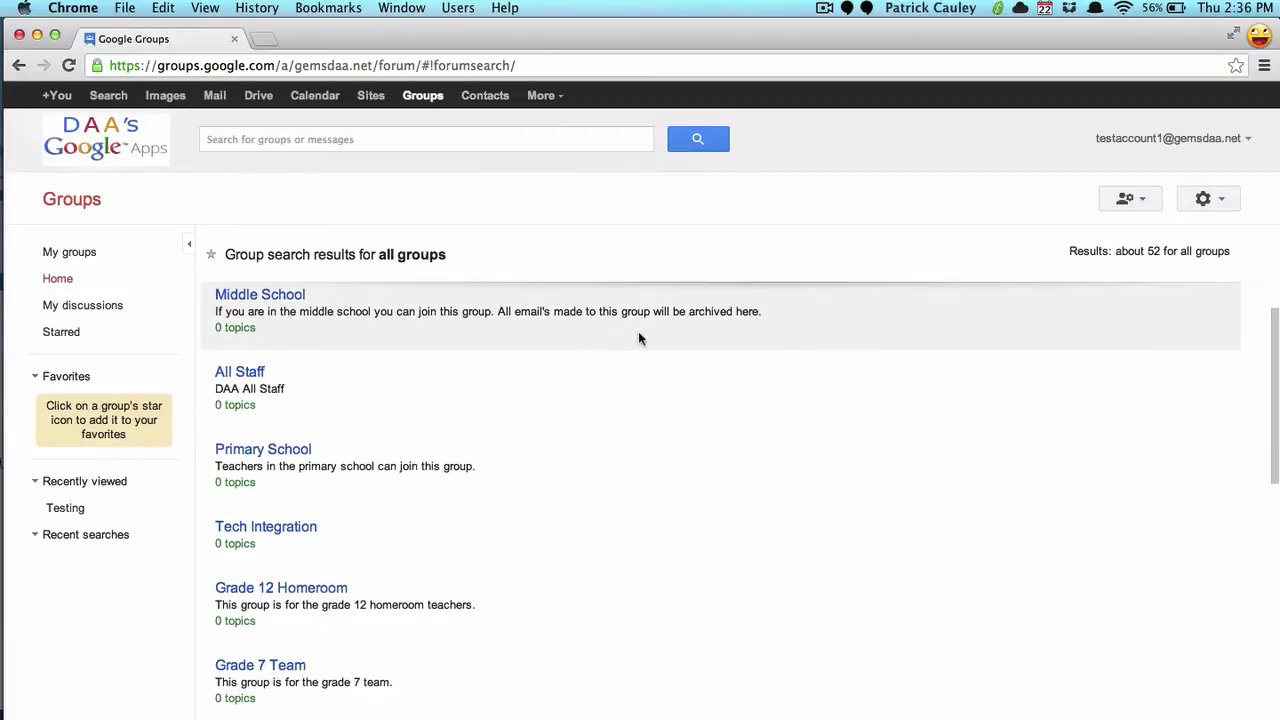
{"action": "scroll", "coordinate": [640, 338], "scroll_direction": "down", "scroll_amount": 1}
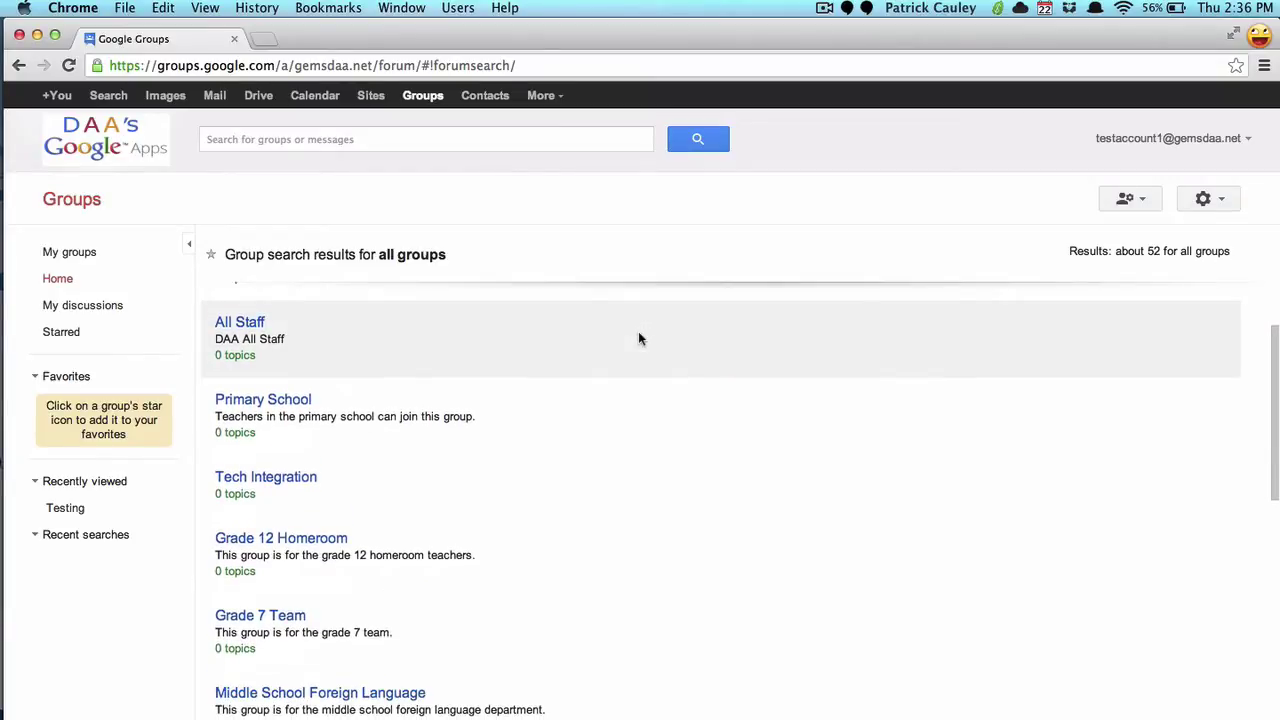
{"action": "left_click", "coordinate": [249, 330]}
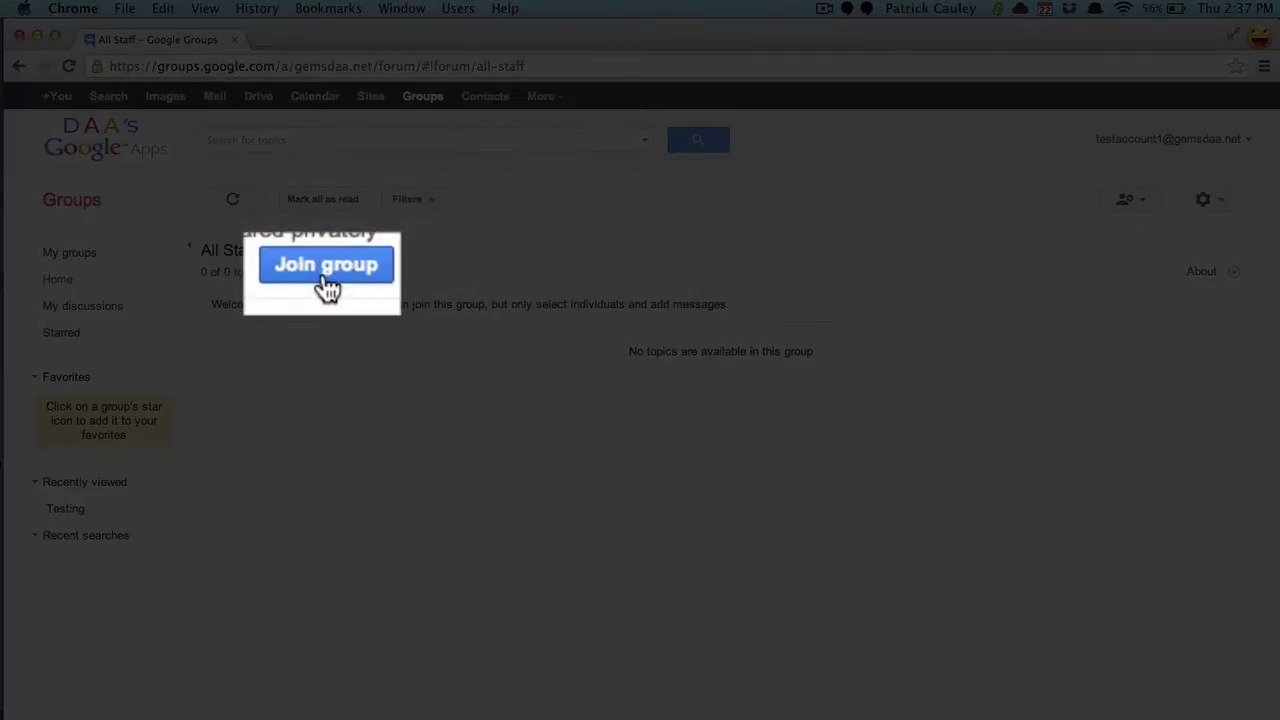
Step: Join the All Staff group, keeping 'Send me an email for every new message'
{"action": "left_click", "coordinate": [324, 274]}
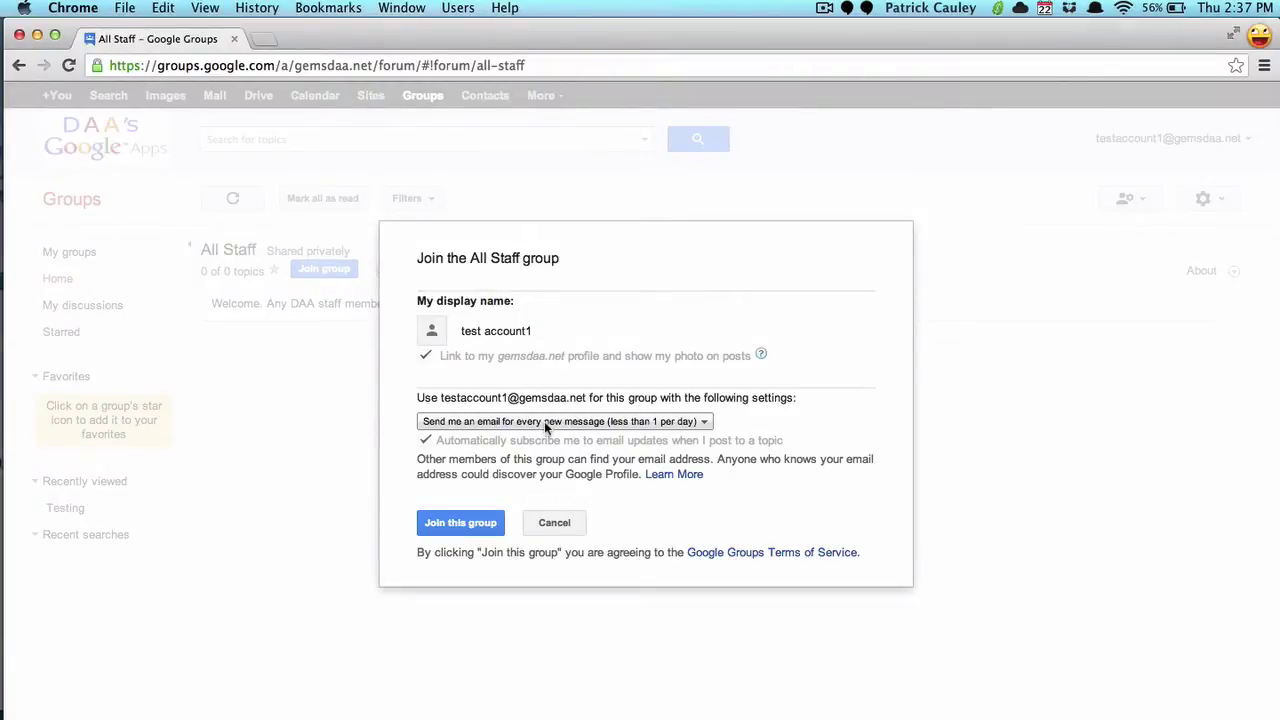
{"action": "left_click", "coordinate": [452, 530]}
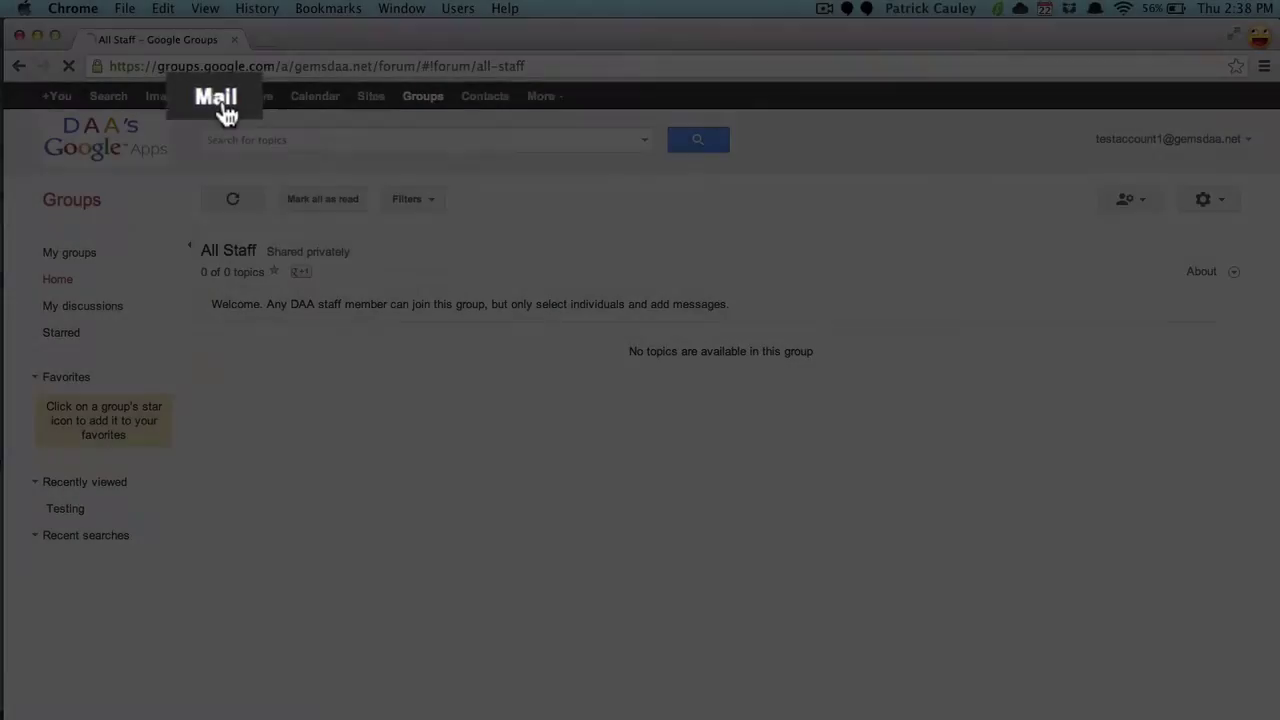
Step: Go to the Gmail inbox and open Settings from the gear menu
{"action": "left_click", "coordinate": [218, 100]}
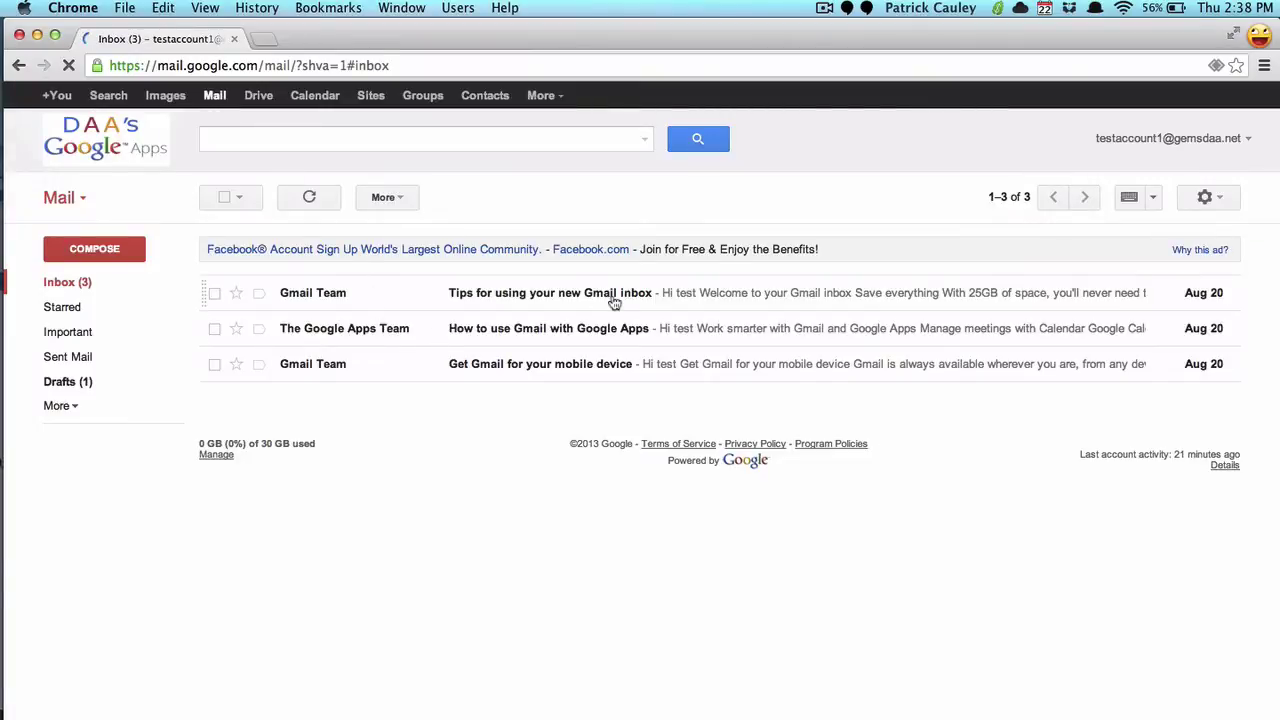
{"action": "left_click", "coordinate": [1210, 198]}
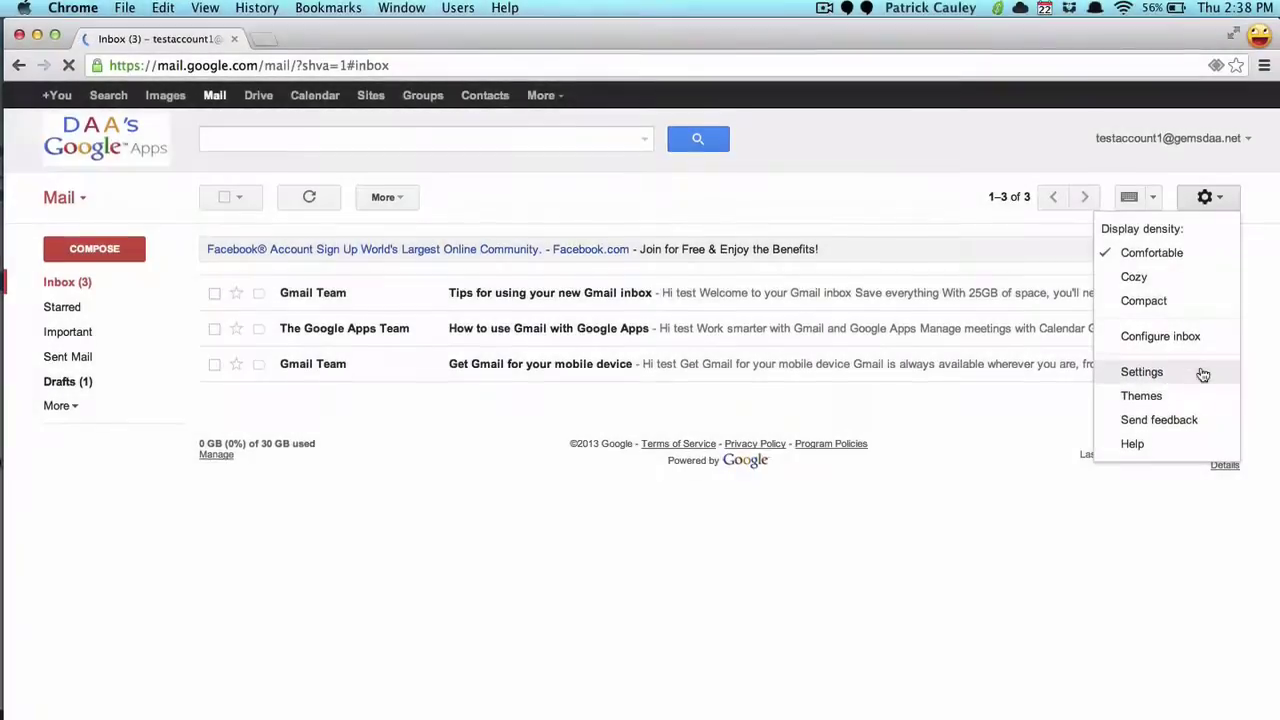
{"action": "left_click", "coordinate": [1203, 374]}
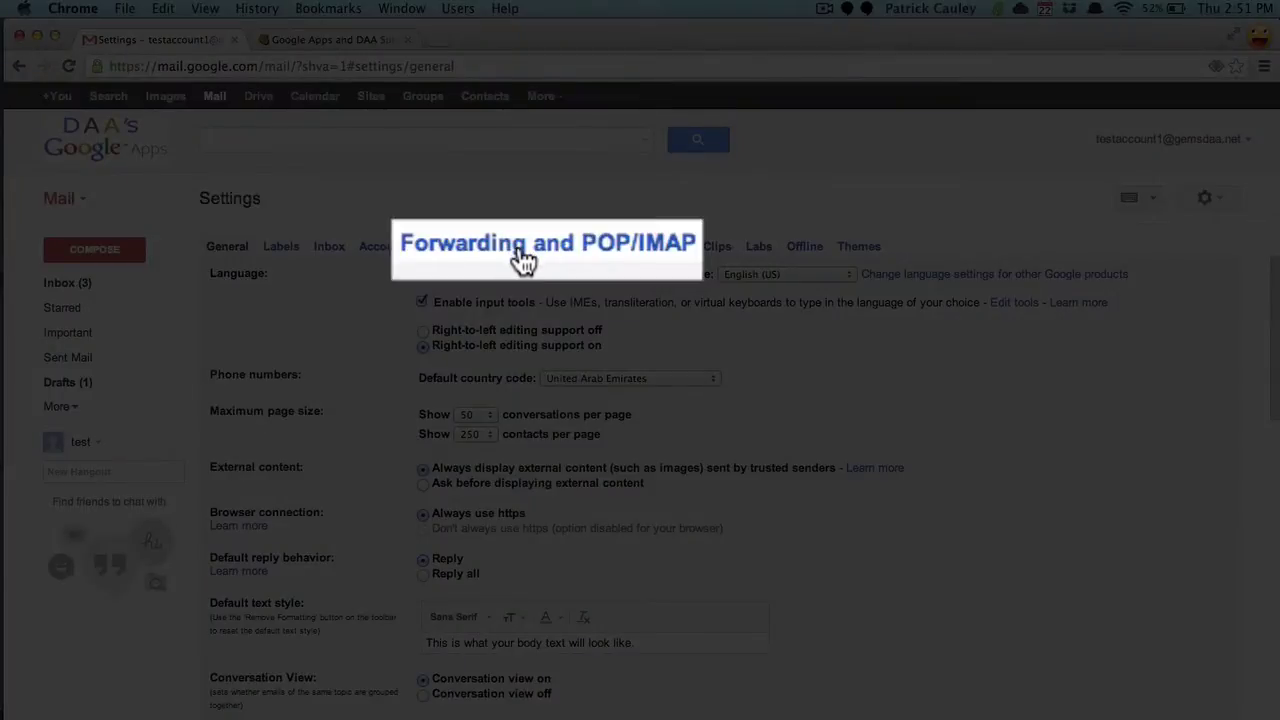
Step: Under Forwarding and POP/IMAP, add the staff member's GEMS address and send it a confirmation code
{"action": "left_click", "coordinate": [523, 258]}
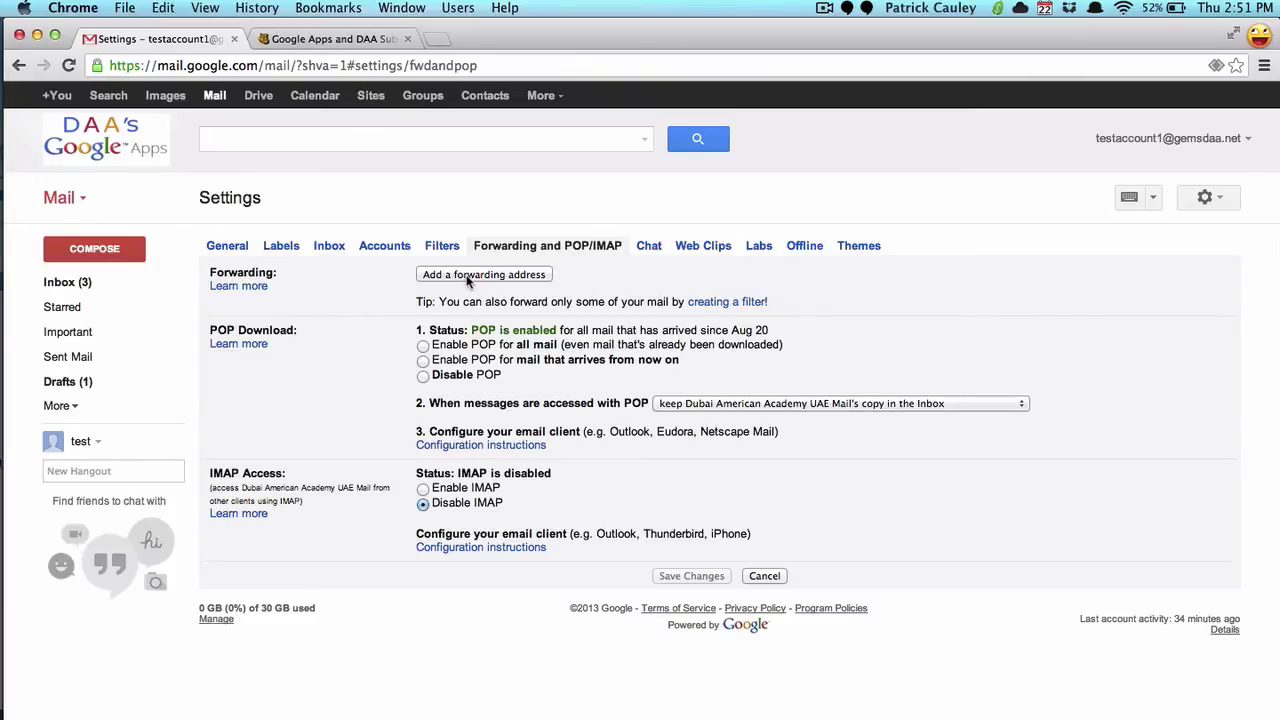
{"action": "left_click", "coordinate": [466, 276]}
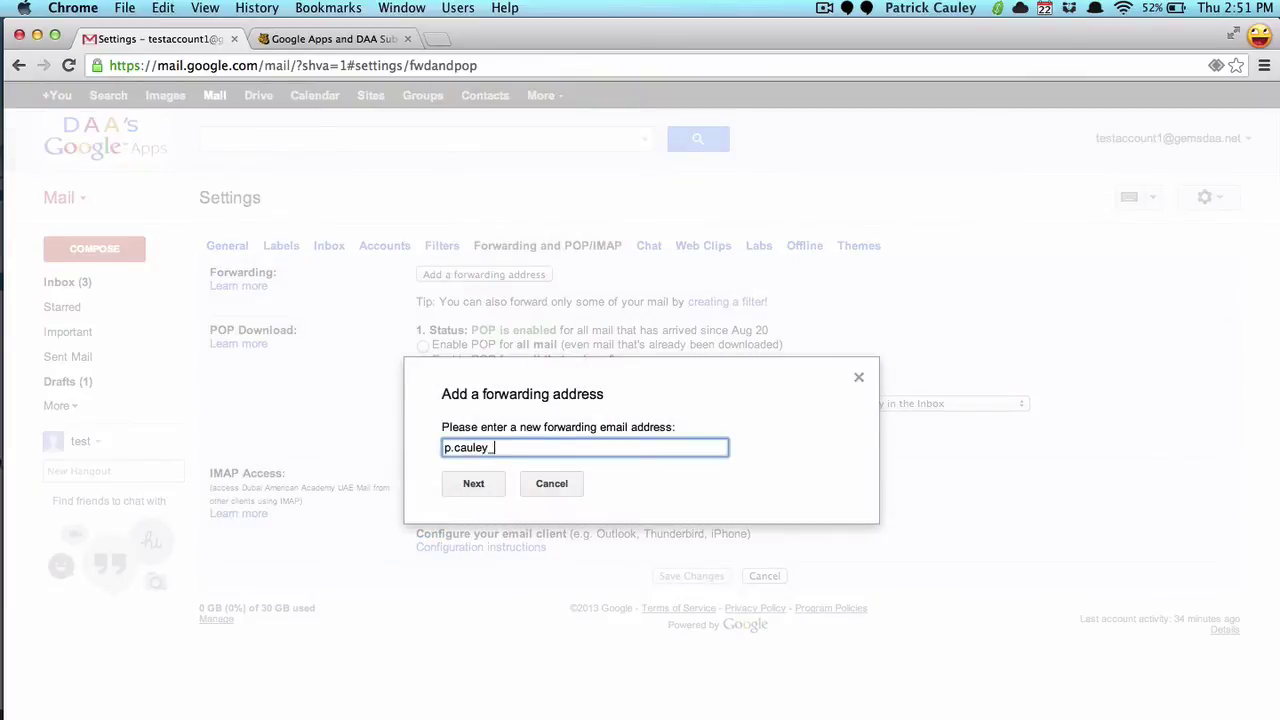
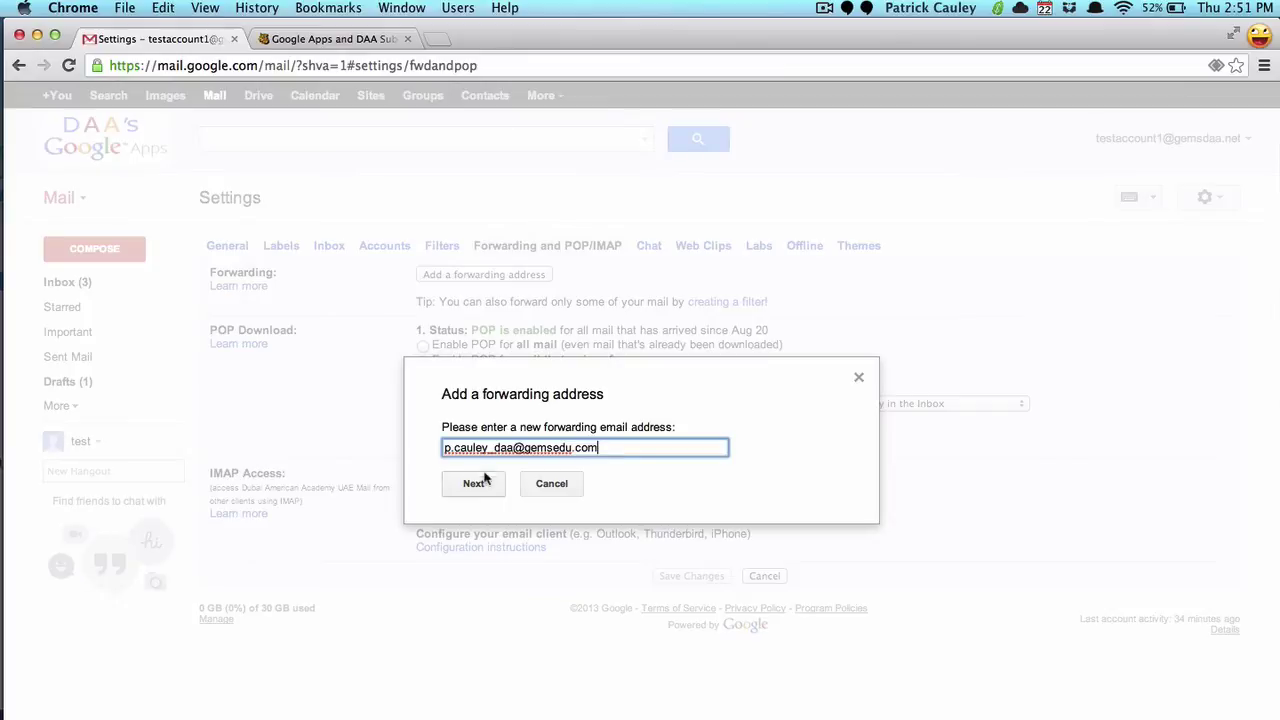
{"action": "left_click", "coordinate": [475, 486]}
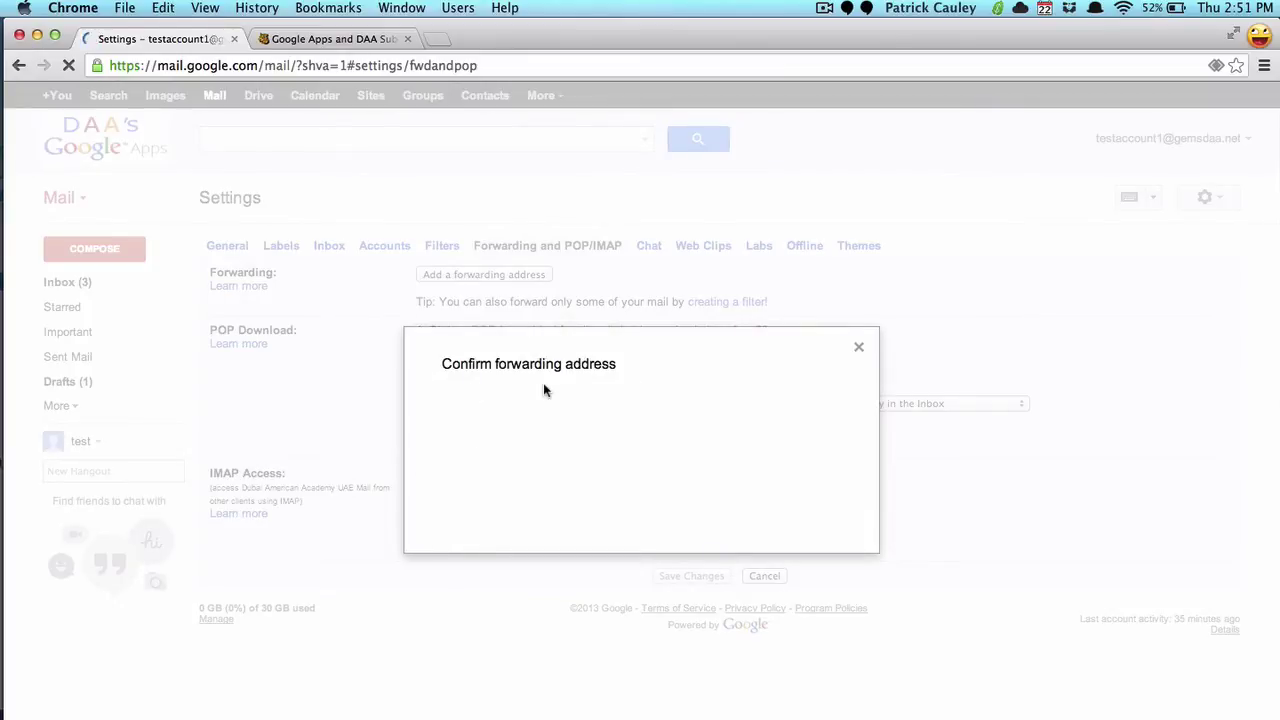
{"action": "left_click", "coordinate": [487, 437]}
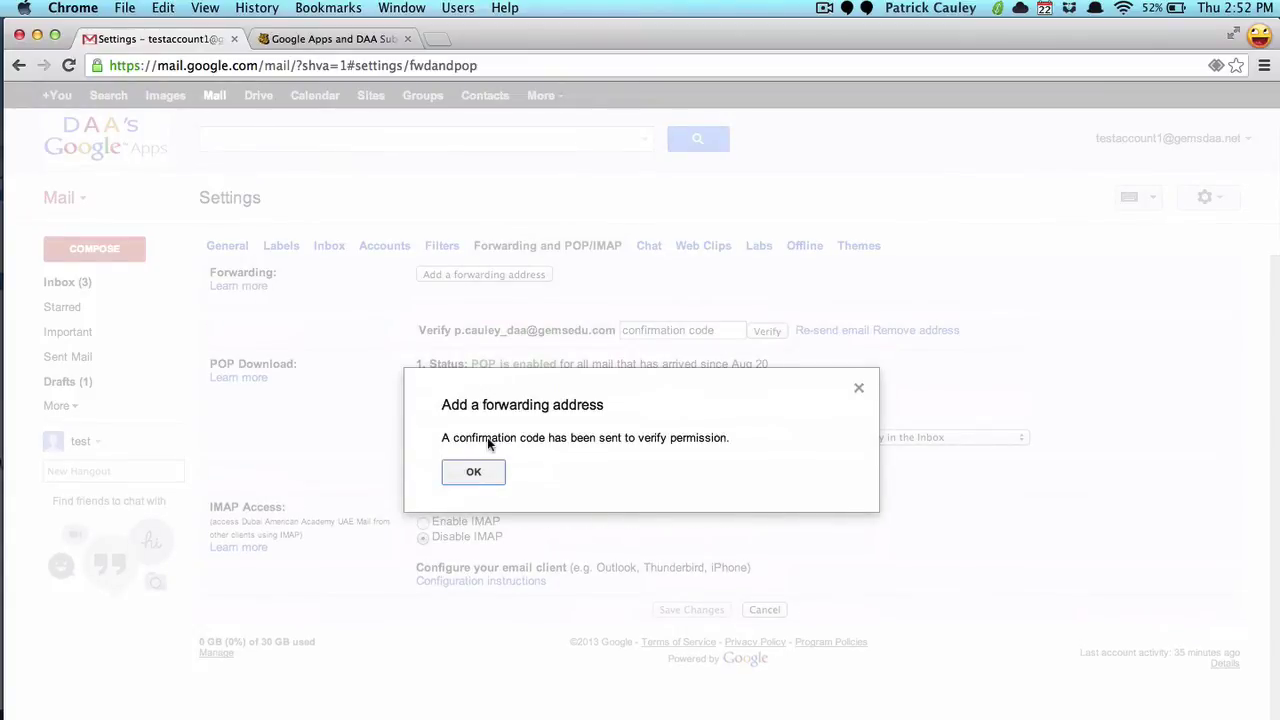
{"action": "left_click", "coordinate": [474, 474]}
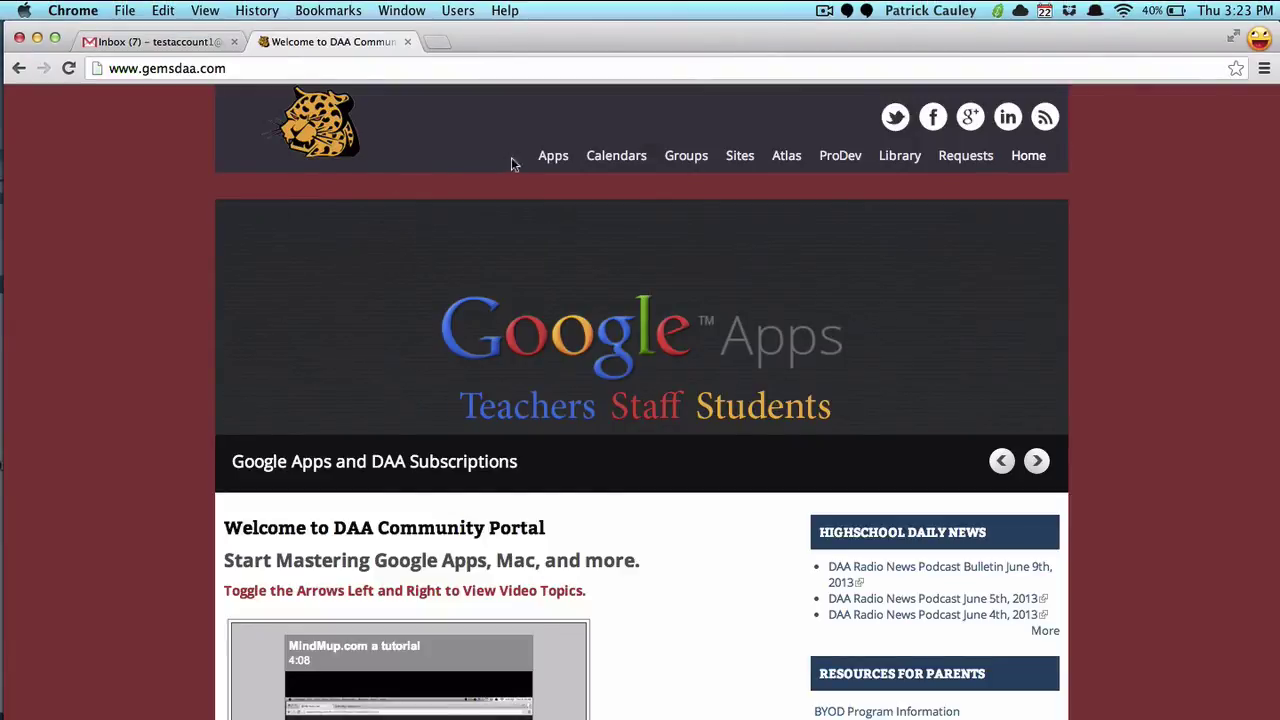
Step: Open the portal's Apps page listing Drive, MyCalendar and GEMS EMAIL
{"action": "left_click", "coordinate": [548, 160]}
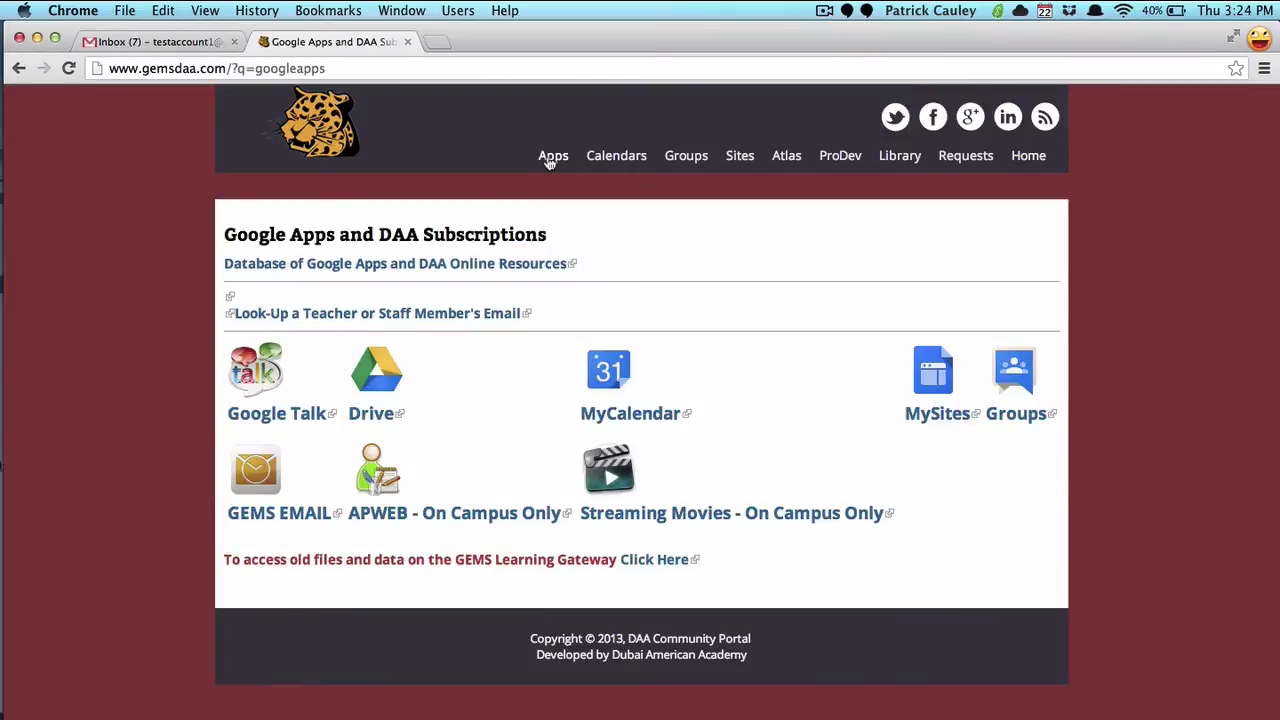
Step: Log in to GEMS email in Outlook Web Access with the GEMS username and password
{"action": "left_click", "coordinate": [270, 512]}
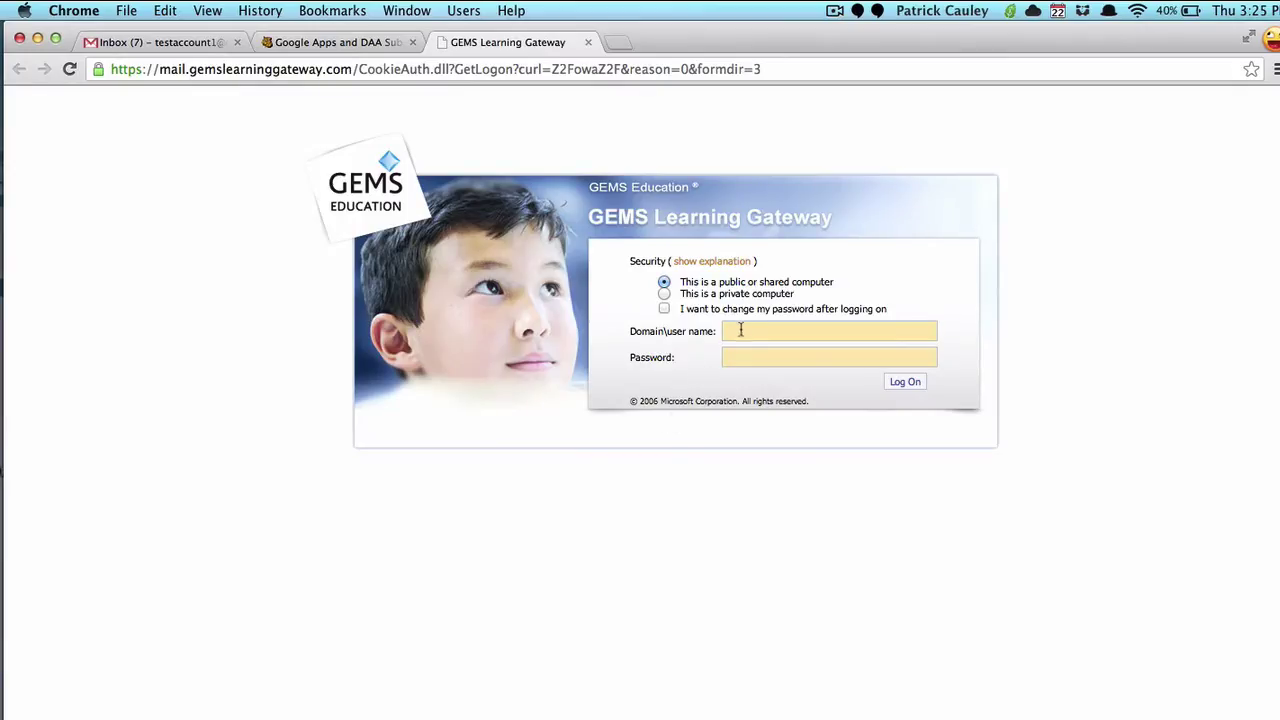
{"action": "left_click", "coordinate": [742, 329]}
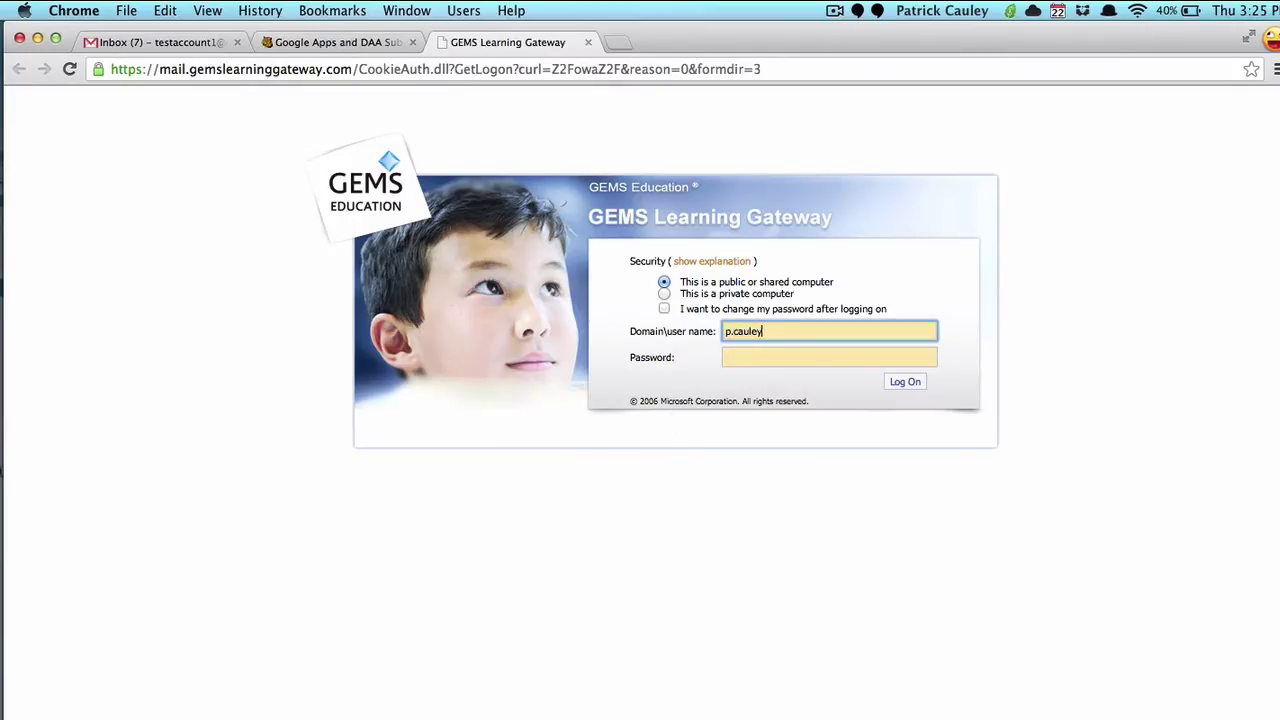
{"action": "key", "text": "Tab"}
{"action": "type", "text": "********"}
{"action": "key", "text": "Return"}
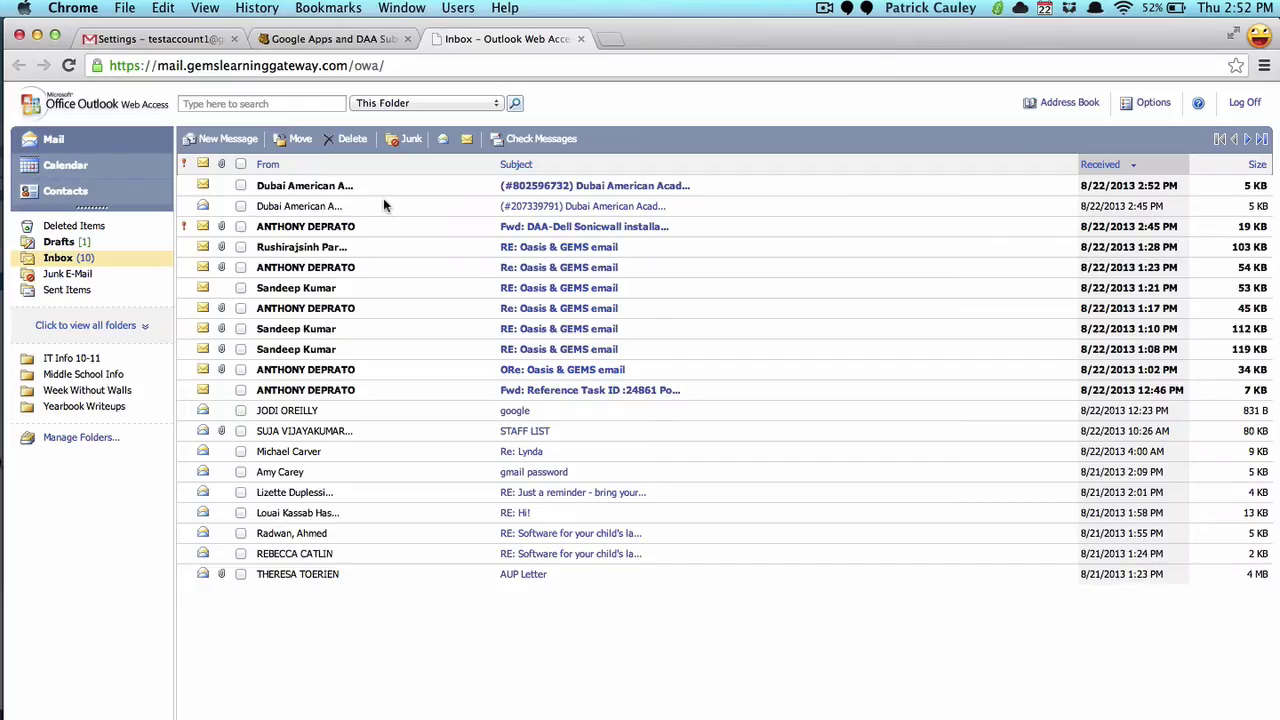
Step: Open the Forwarding Confirmation email and copy its confirmation code
{"action": "left_click", "coordinate": [561, 188]}
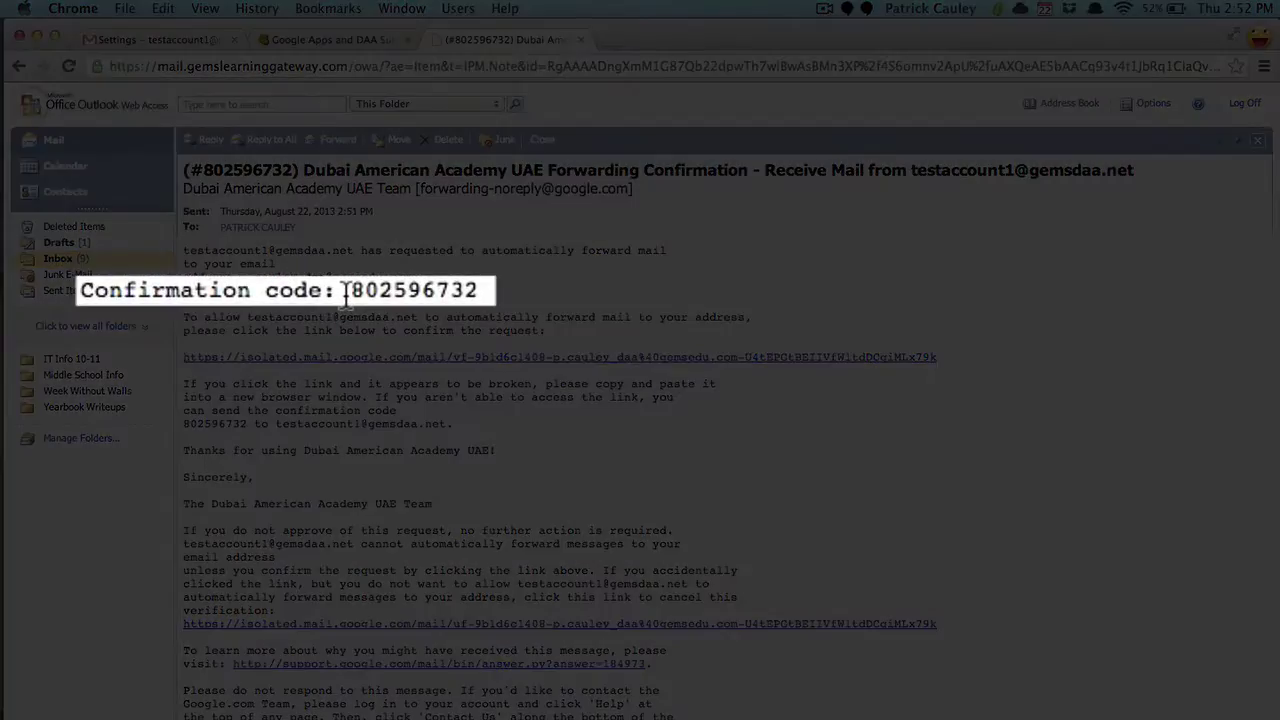
{"action": "left_click_drag", "start_coordinate": [319, 289], "coordinate": [486, 289]}
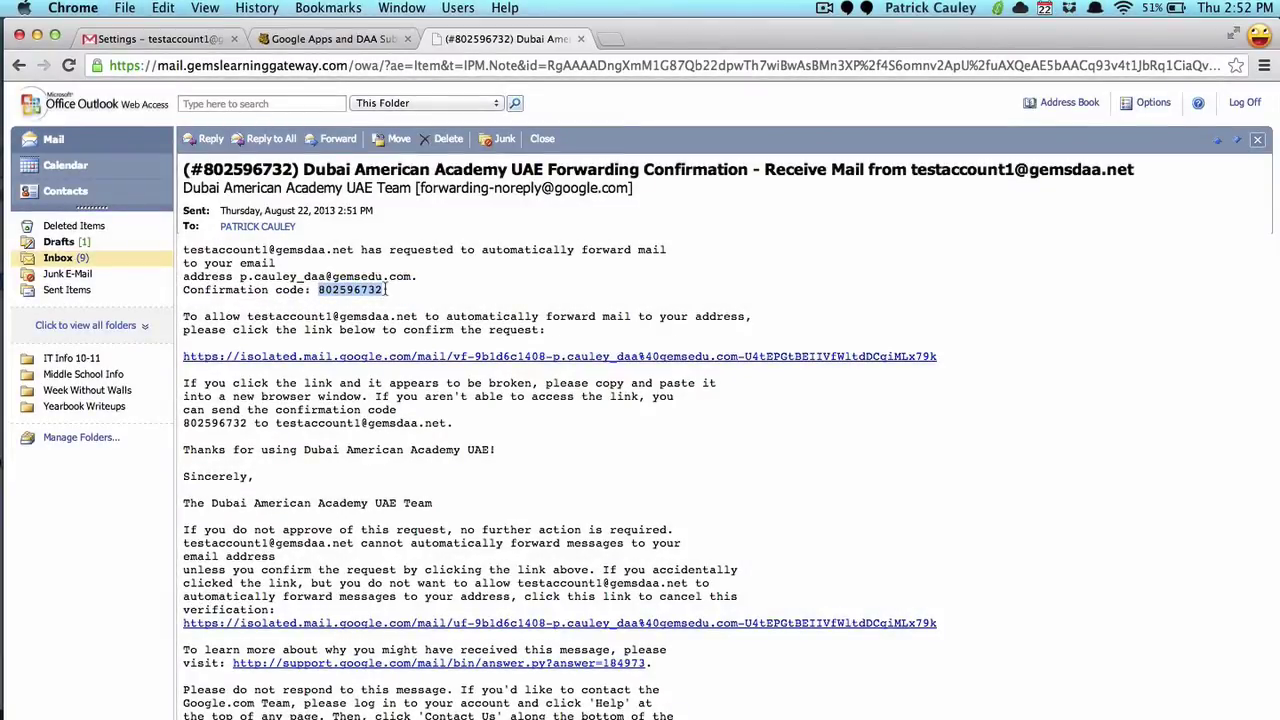
{"action": "key", "text": "super+c"}
Step: Paste the copied code into Gmail's confirmation code box and verify the GEMS forwarding address
{"action": "key", "text": "super+1"}
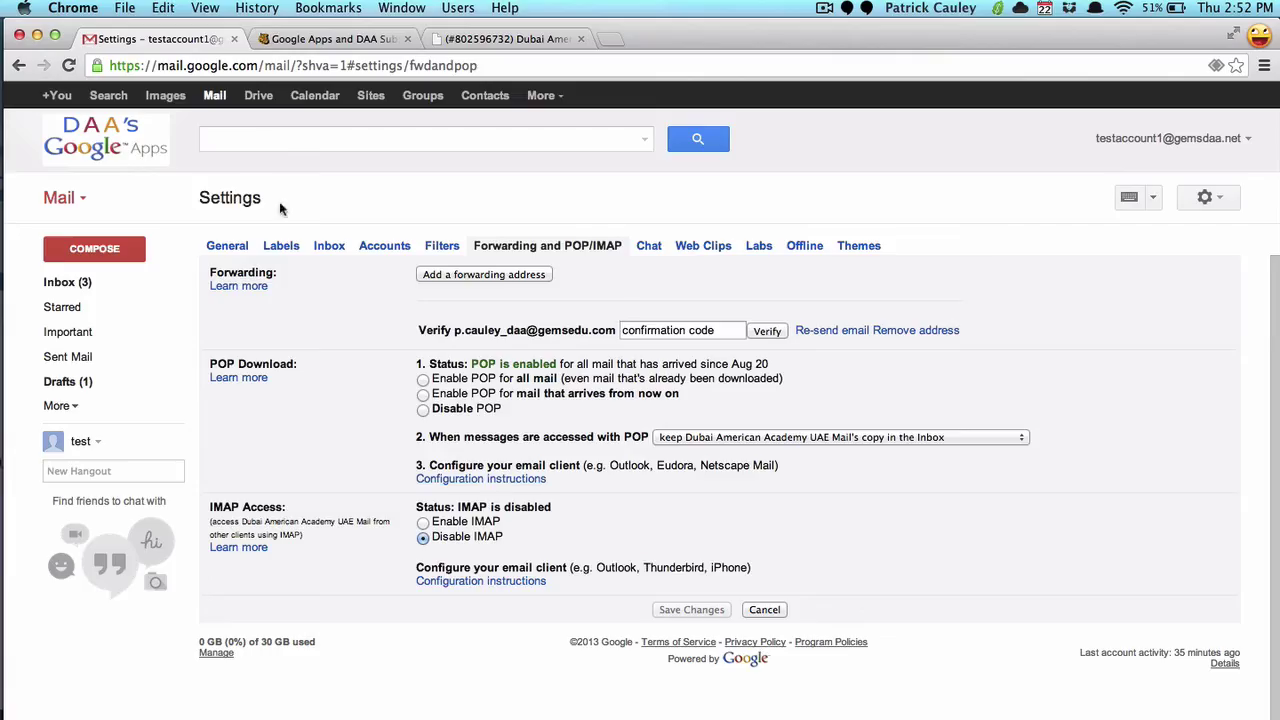
{"action": "left_click", "coordinate": [637, 332]}
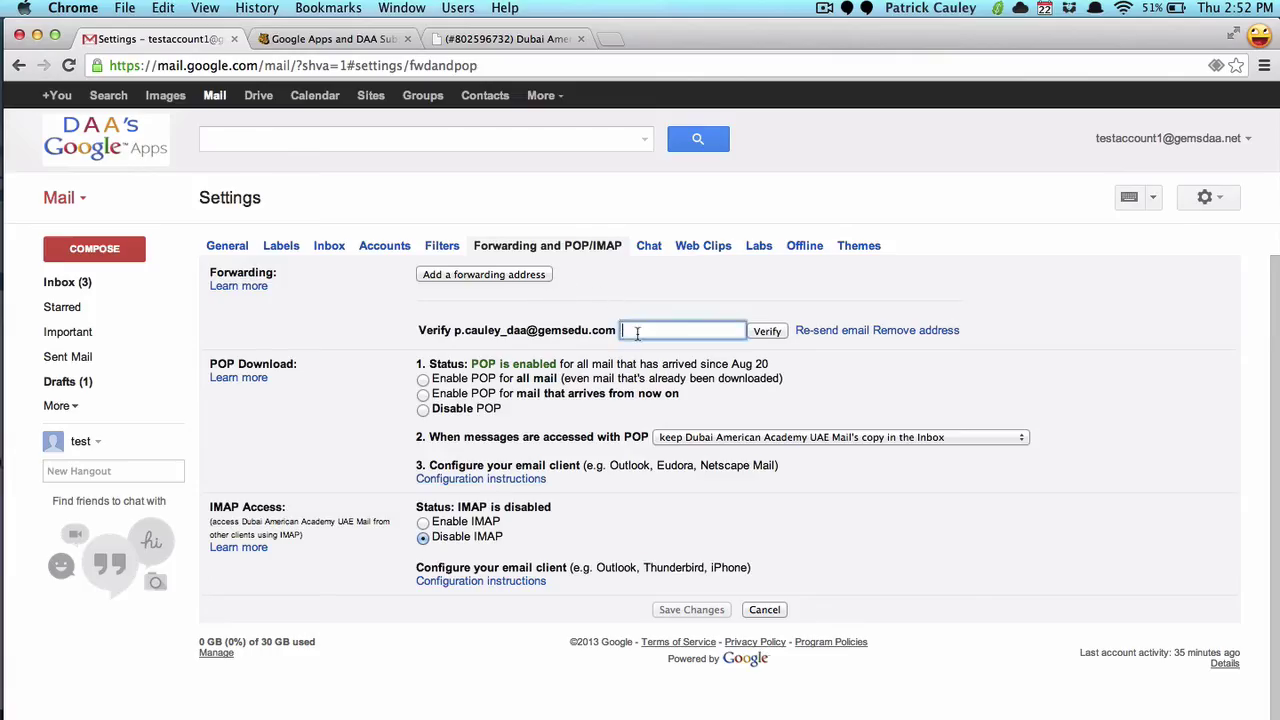
{"action": "key", "text": "super+v"}
{"action": "left_click", "coordinate": [764, 338]}
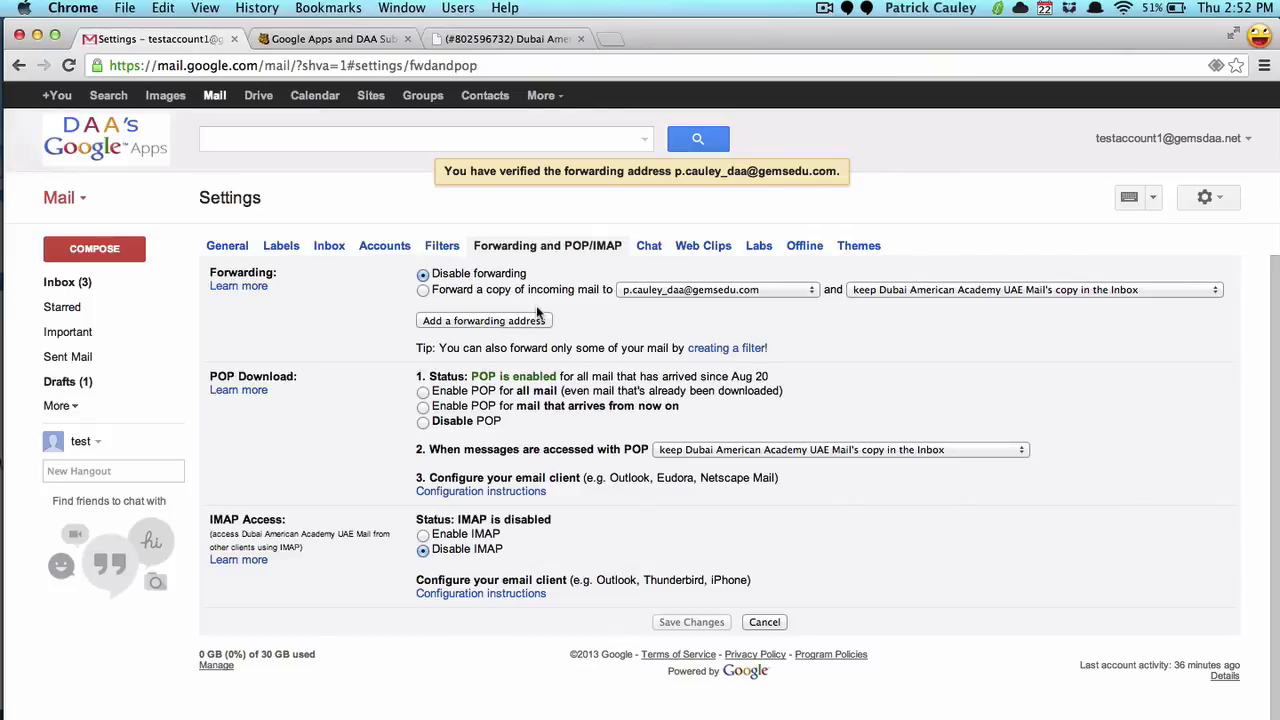
Step: Select 'Forward a copy of incoming mail to' the GEMS address and save the changes
{"action": "left_click", "coordinate": [423, 290]}
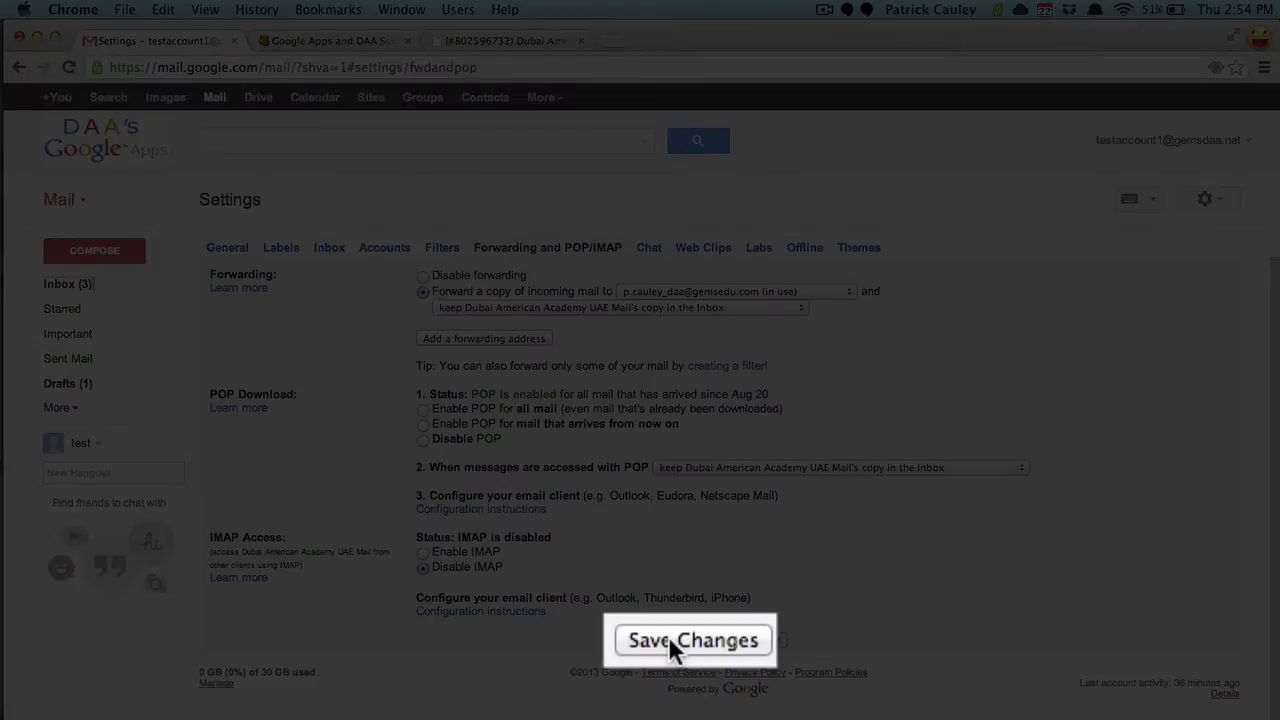
{"action": "left_click", "coordinate": [670, 640]}
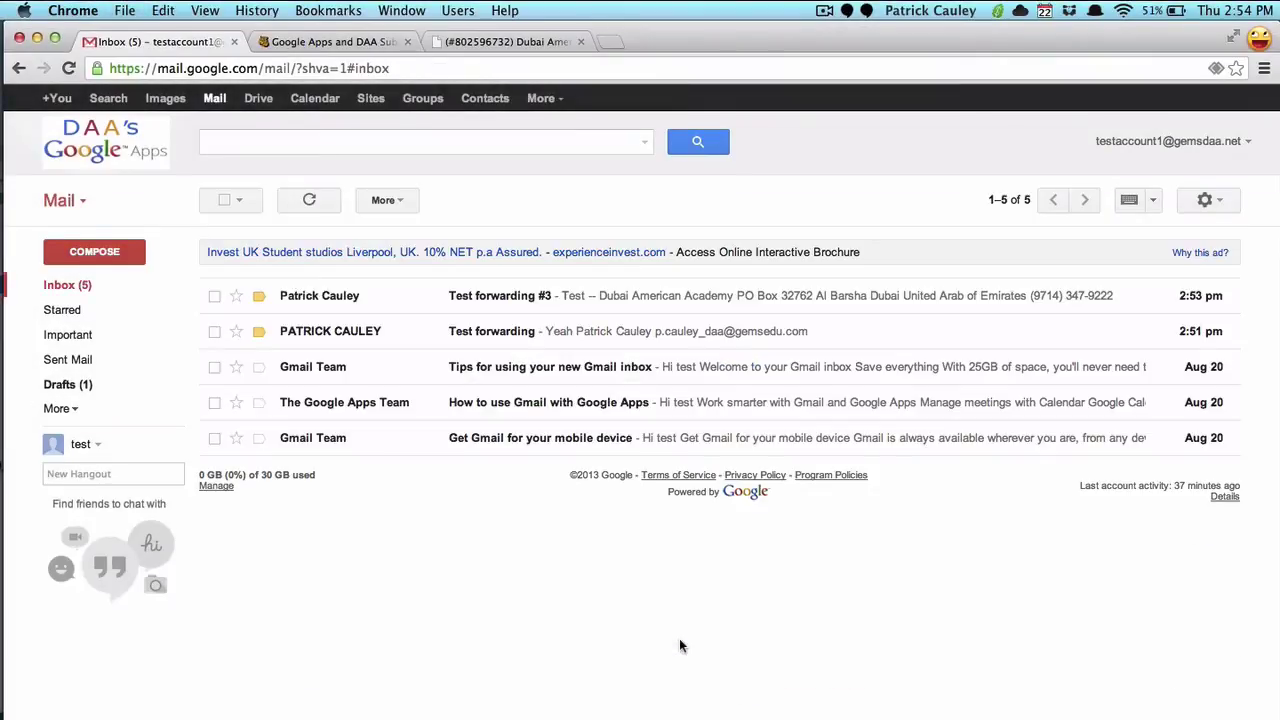